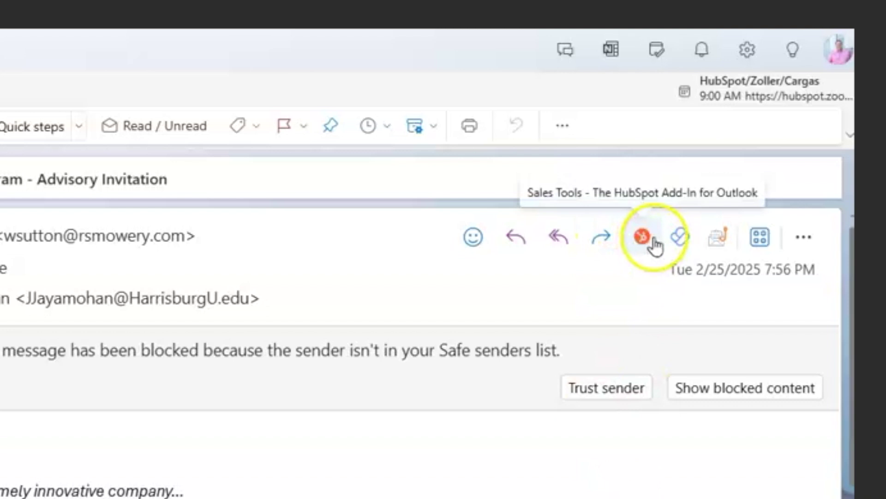
Step: Log the advisory invitation email to HubSpot against the sender's contact, company and deal records
left_click(645, 245)
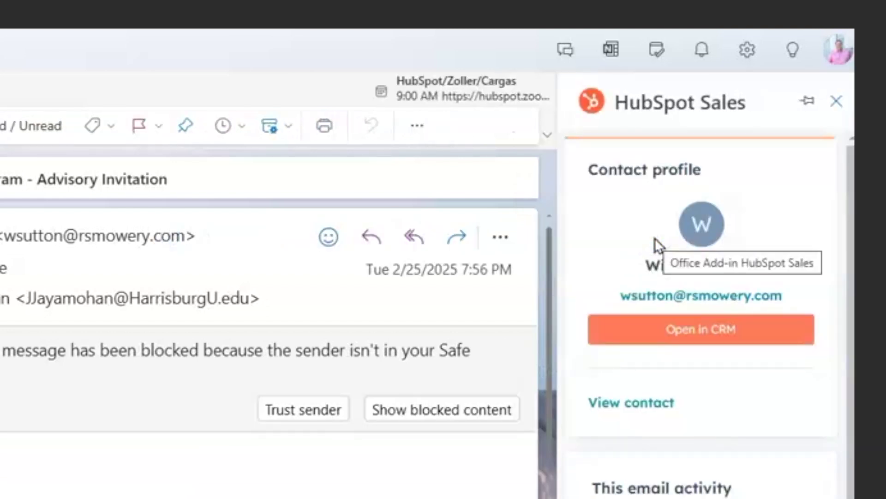
scroll(681, 342, "down", 3)
scroll(686, 342, "up", 3)
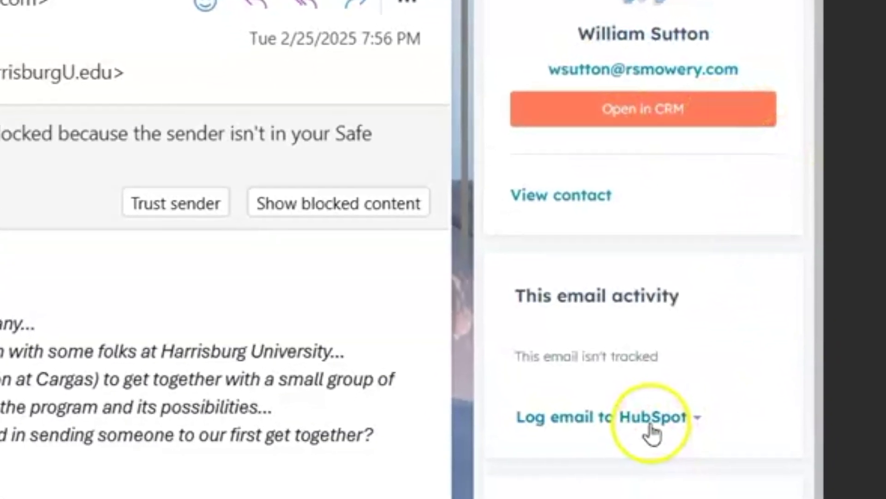
left_click(649, 432)
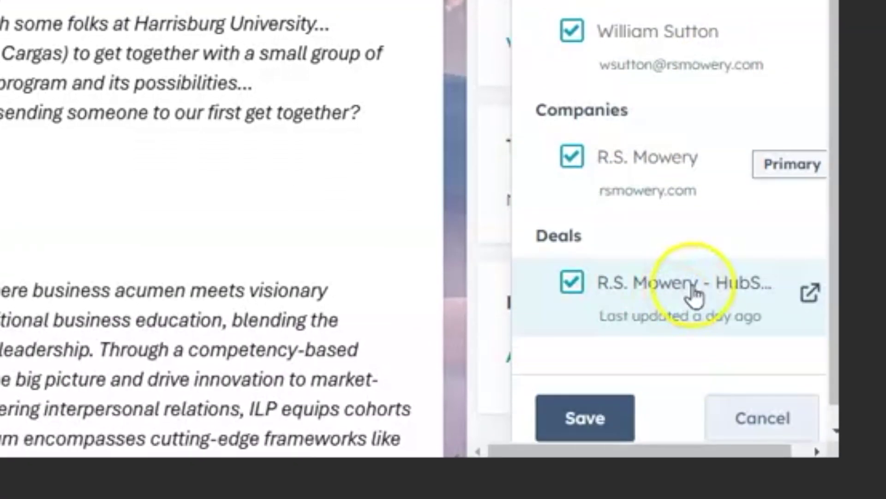
left_click(574, 430)
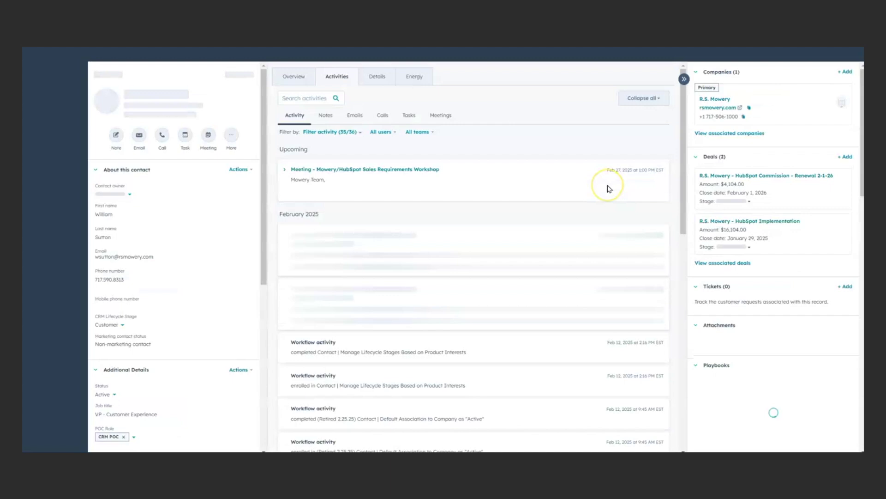
Step: Expand the upcoming workshop meeting and the logged Innovation Leadership Program email in the contact's activity feed
left_click(552, 189)
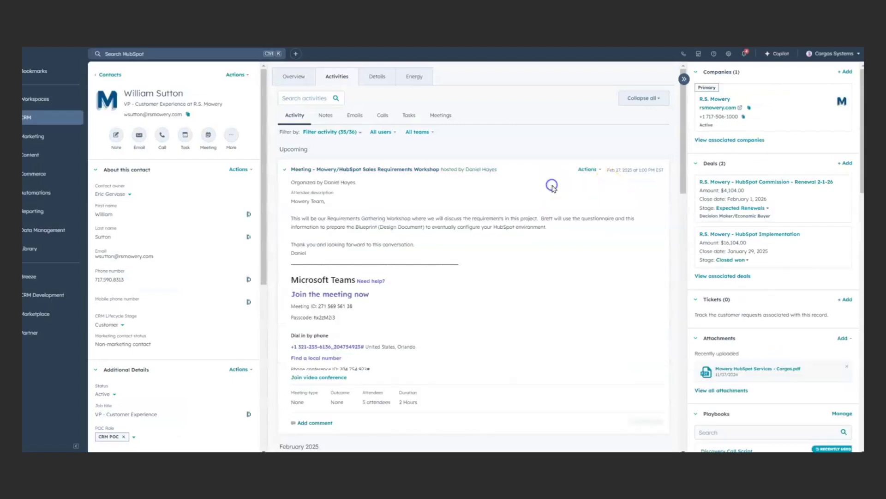
scroll(554, 184, "down", 6)
left_click(481, 209)
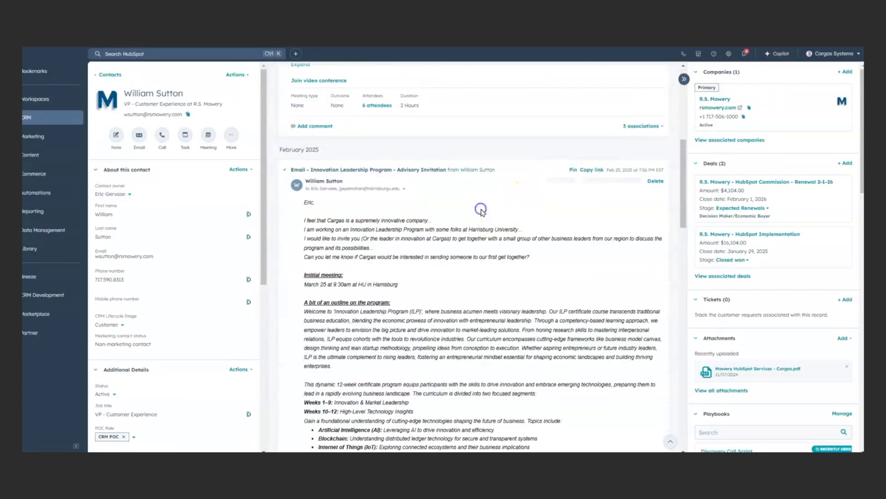
scroll(536, 212, "down", 3)
scroll(540, 217, "up", 3)
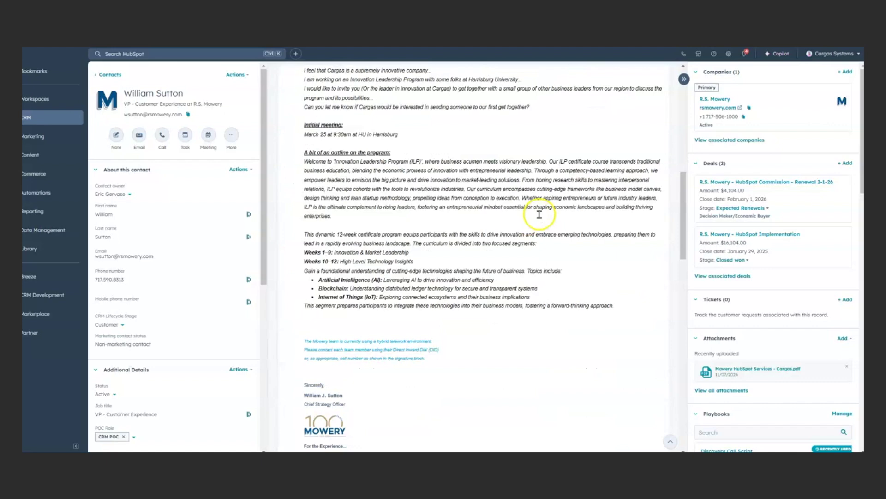
scroll(529, 278, "up", 5)
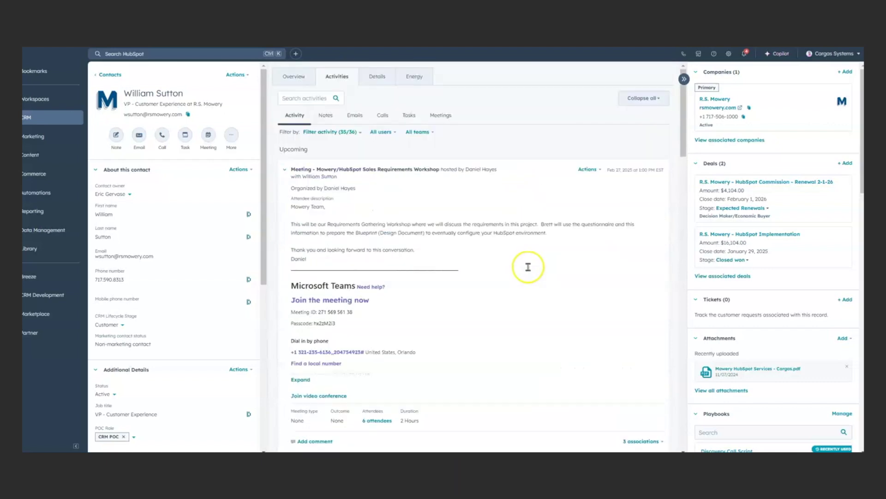
scroll(510, 289, "down", 8)
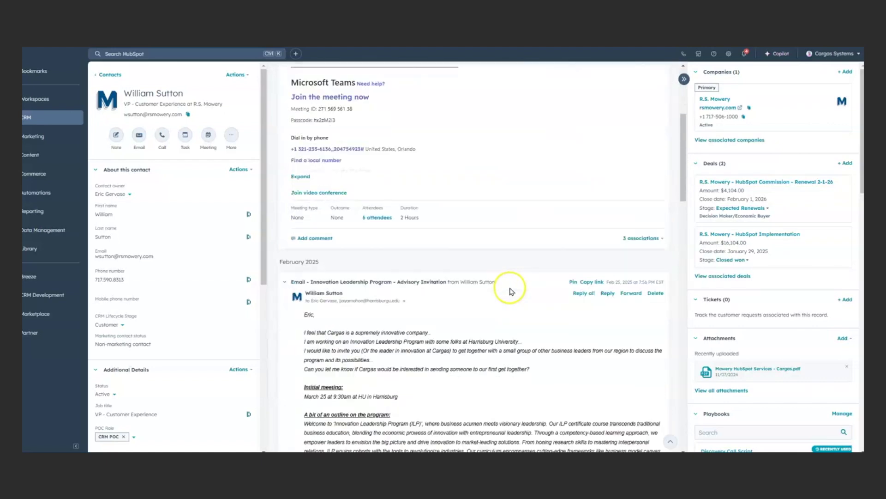
scroll(509, 284, "up", 10)
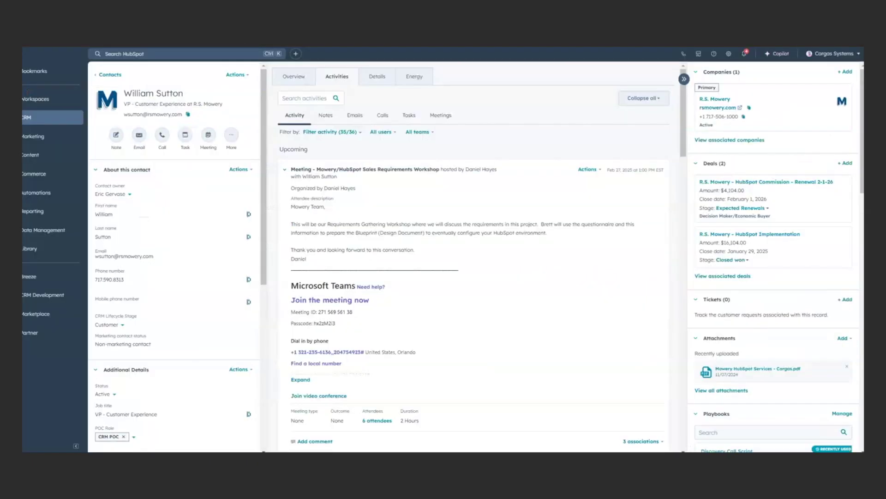
scroll(526, 260, "down", 8)
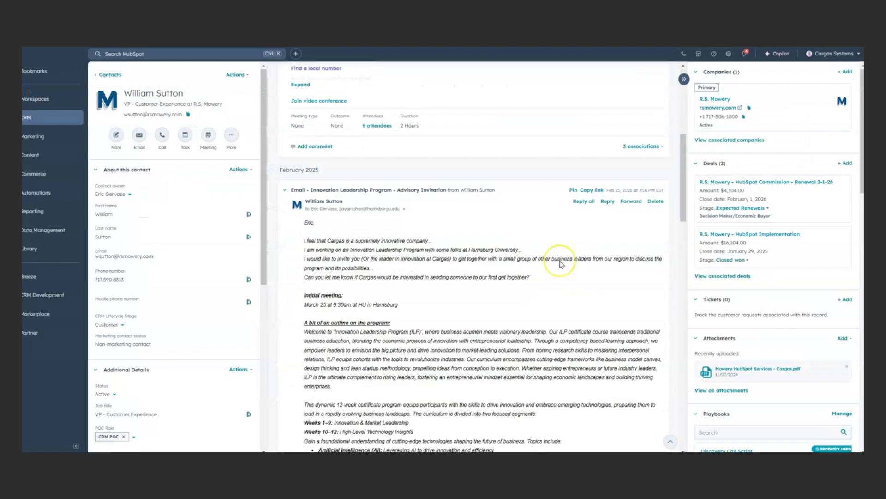
scroll(561, 265, "up", 10)
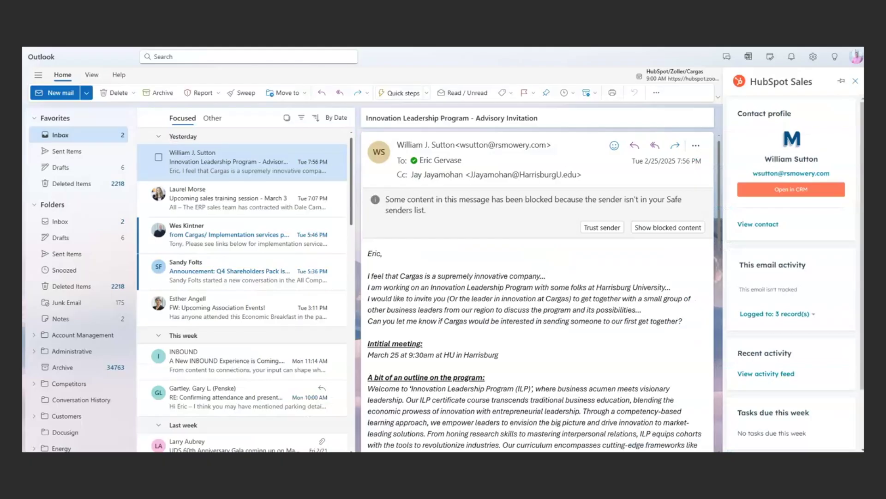
Step: Close the HubSpot pane, address a new email to the suggested contact, and bring up HubSpot Sales tools
left_click(857, 83)
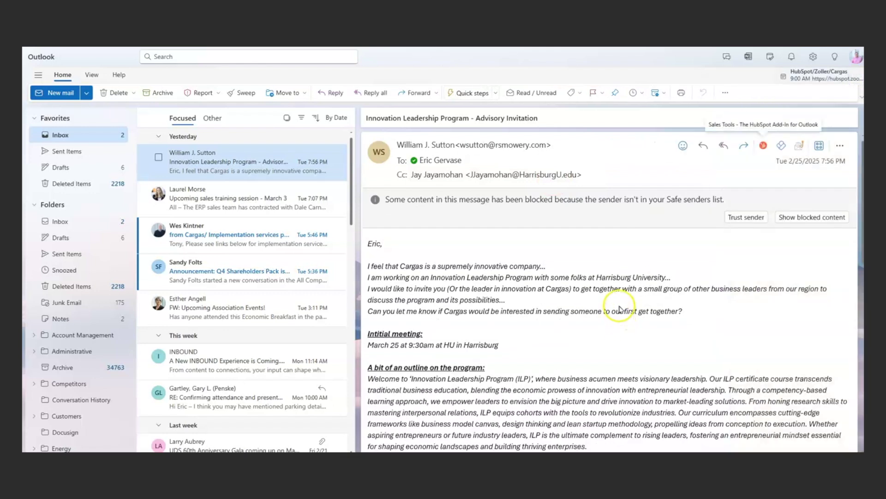
left_click(53, 93)
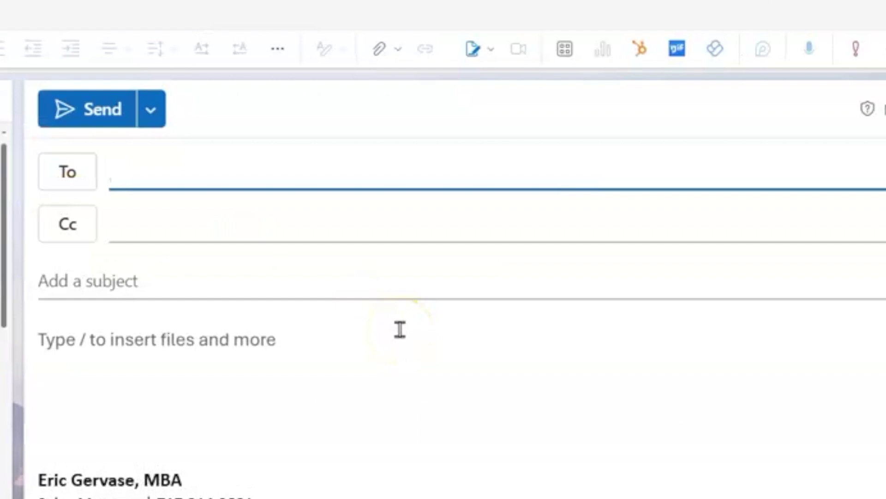
type("ael")
key("BackSpace")
type("x")
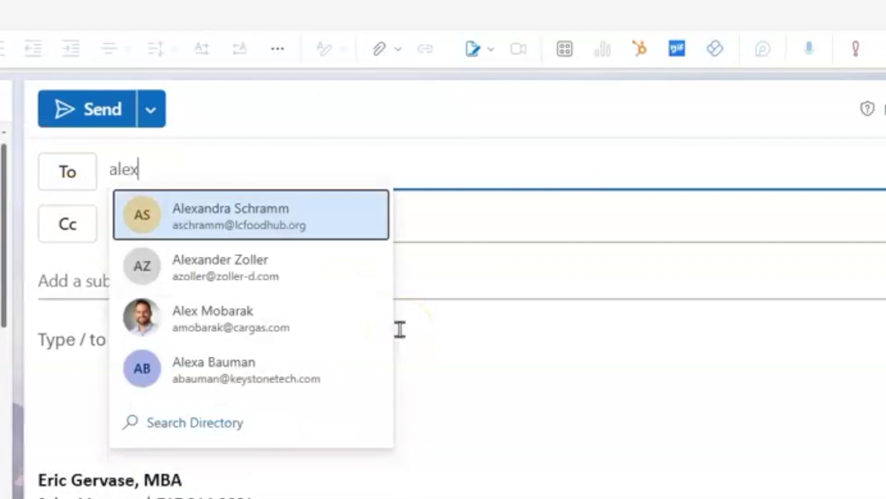
left_click(259, 284)
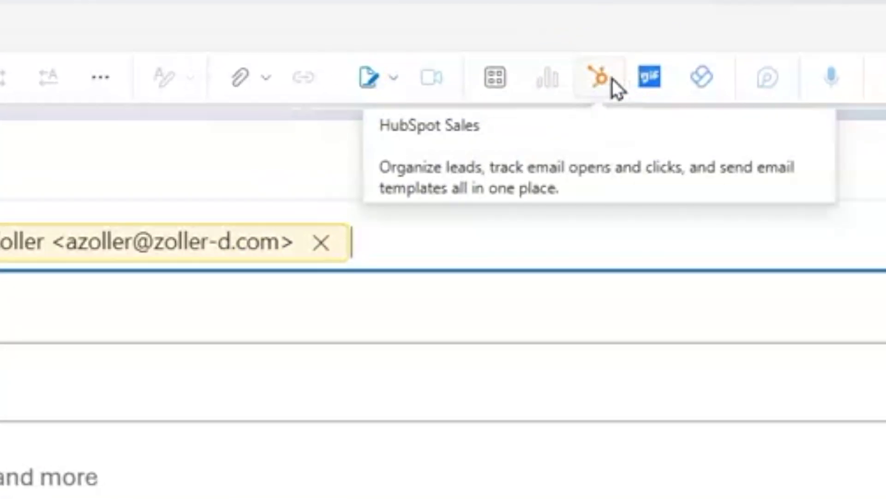
left_click(613, 79)
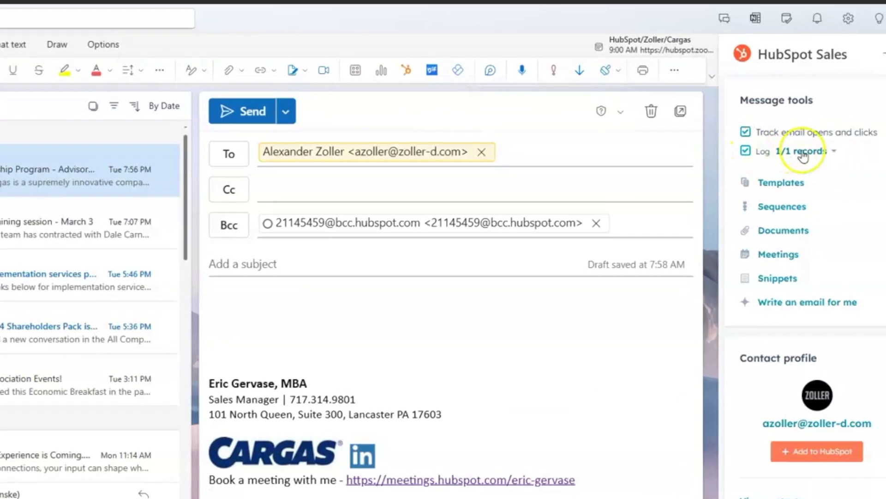
left_click(783, 149)
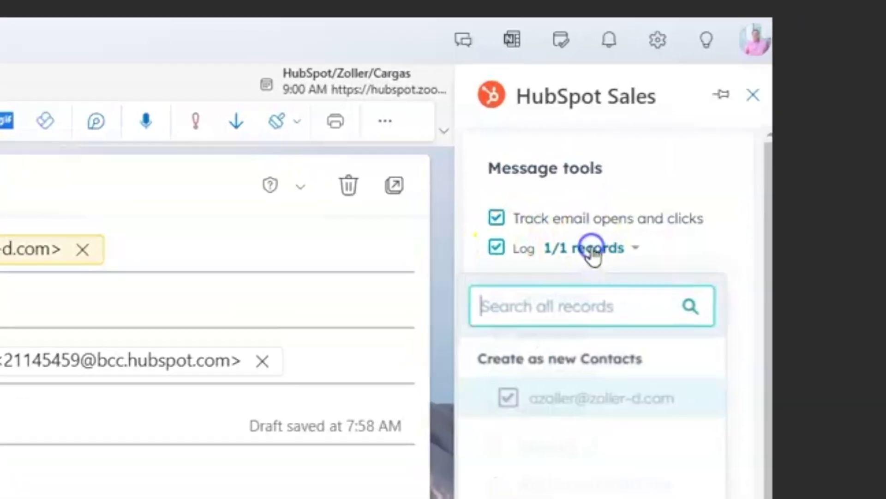
left_click(624, 249)
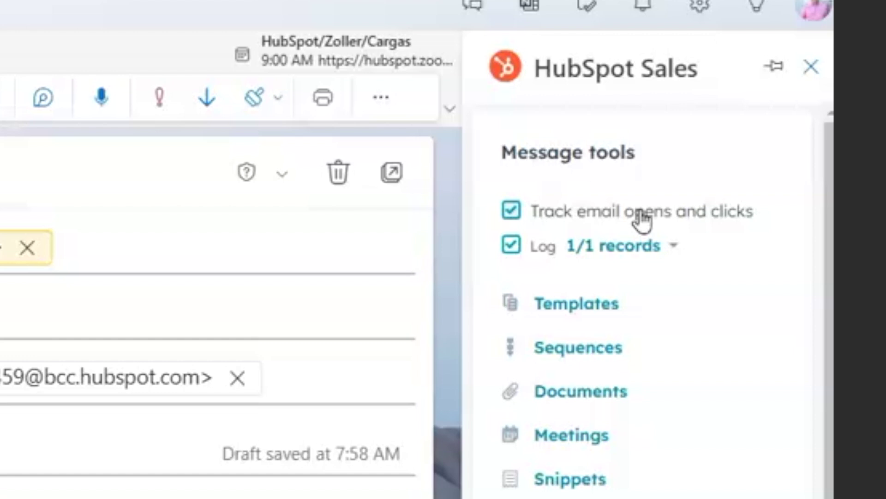
left_click(741, 217)
left_click(714, 265)
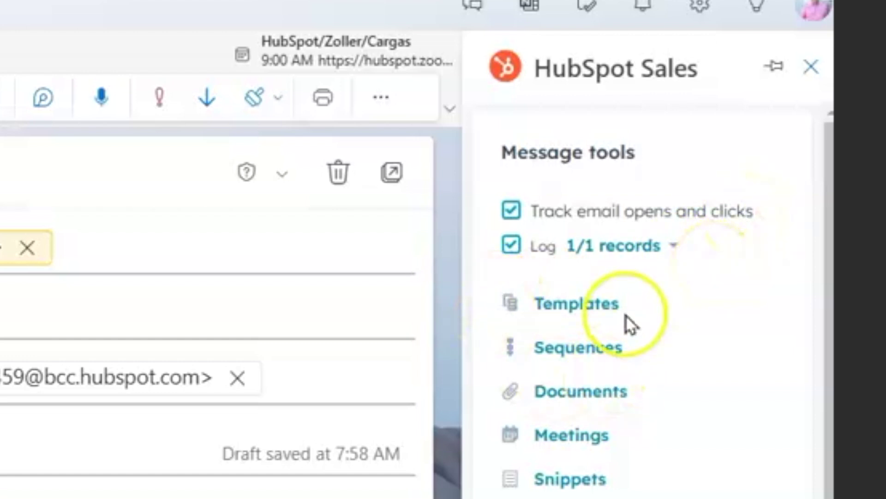
left_click(594, 307)
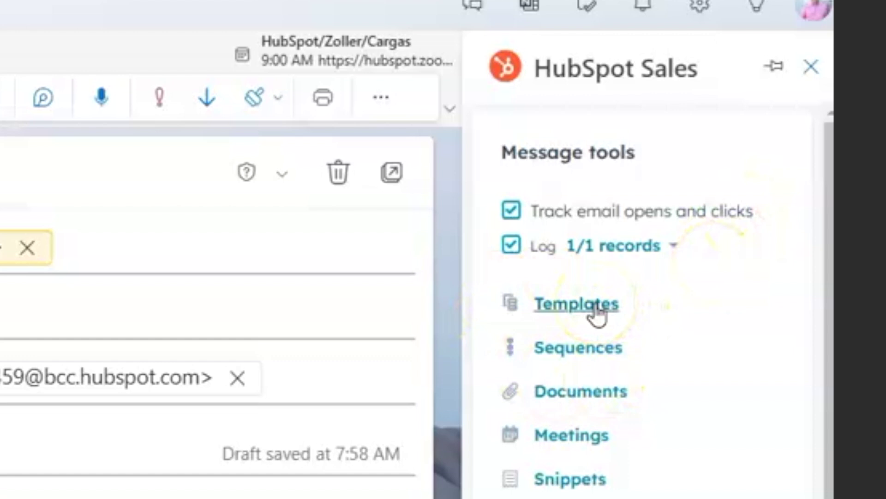
left_click(596, 309)
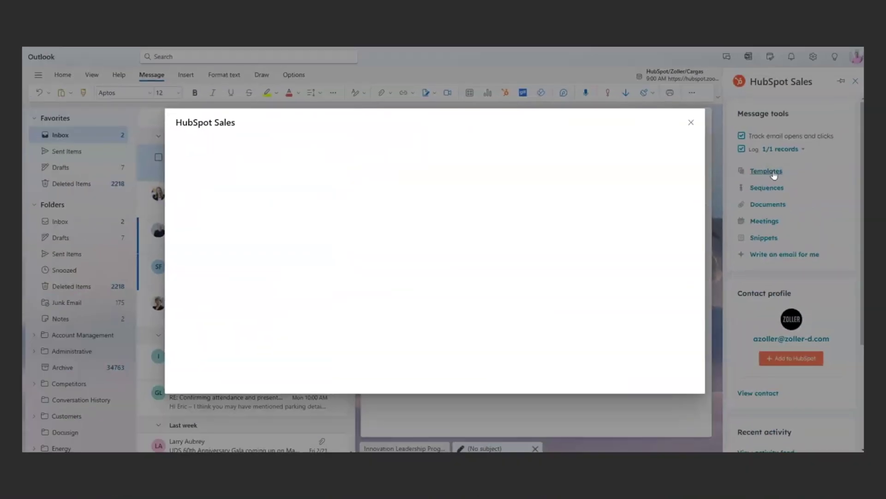
Step: Open the HubSpot GS - Initial Collaboration Sequence and scroll through its first steps
left_click(259, 212)
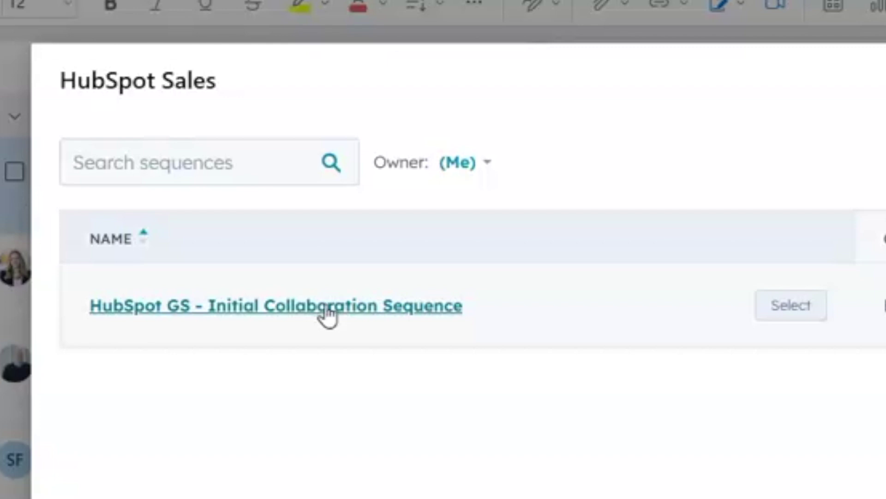
left_click(329, 307)
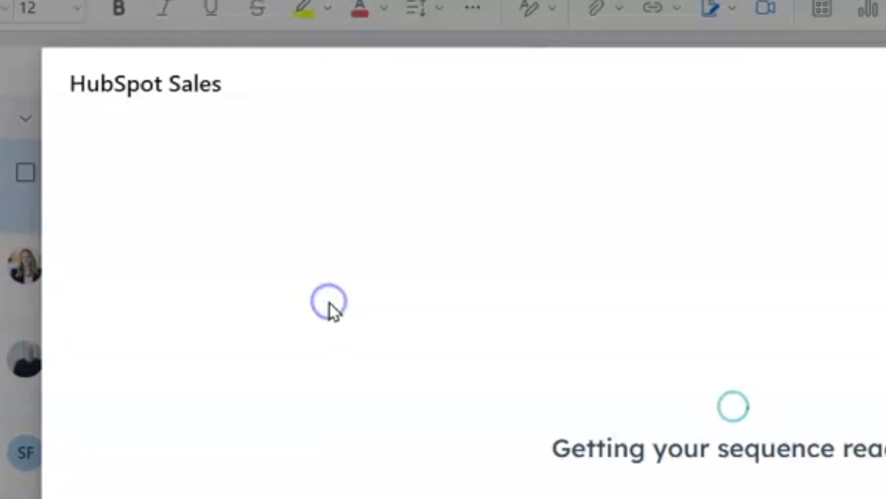
scroll(834, 225, "down", 5)
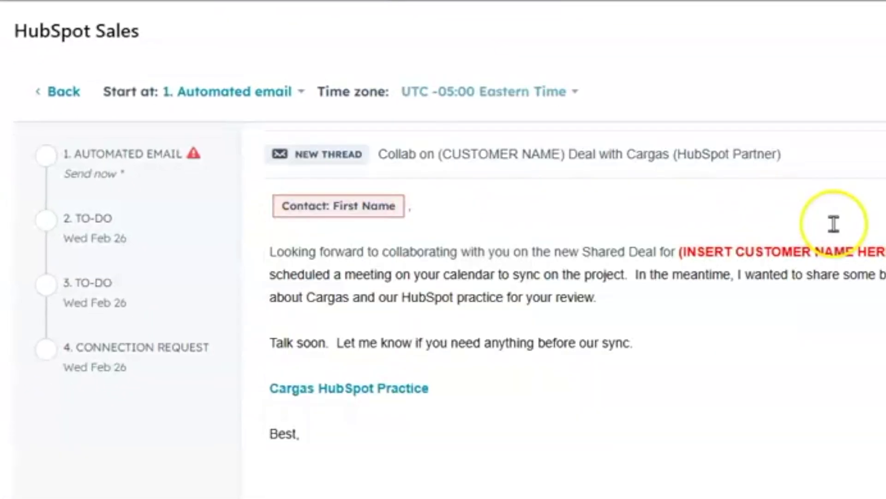
scroll(834, 225, "down", 15)
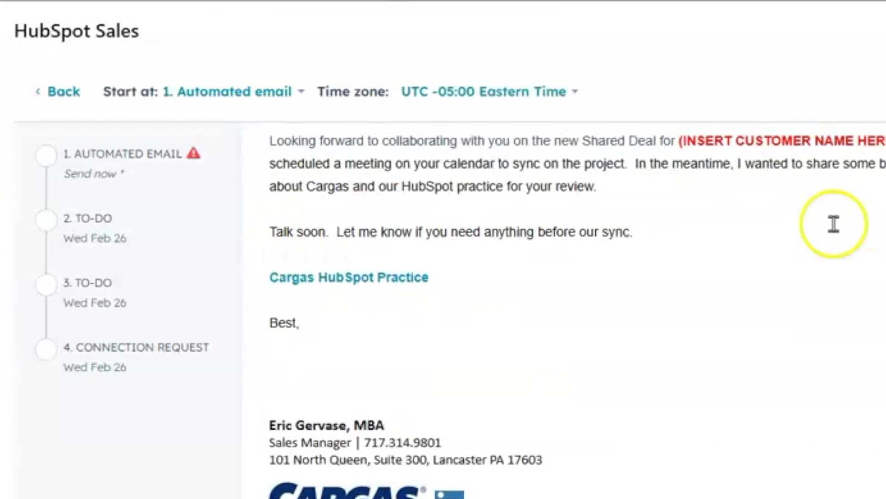
scroll(835, 229, "down", 8)
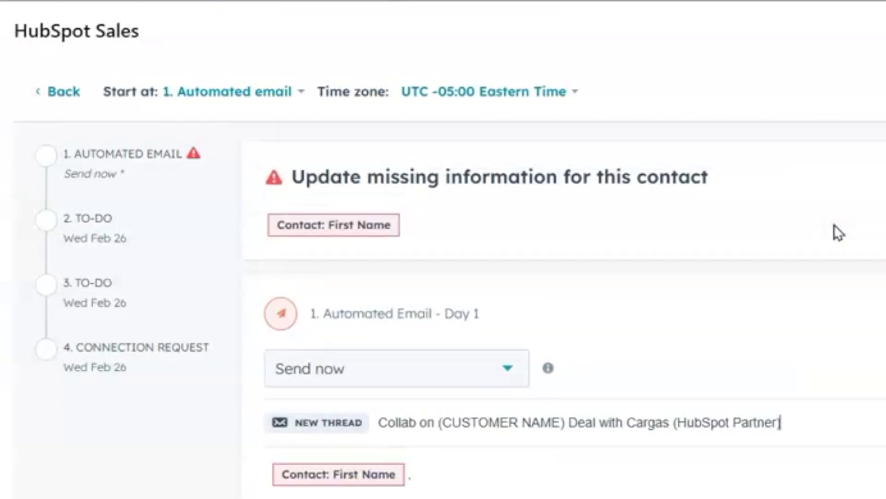
scroll(835, 224, "down", 6)
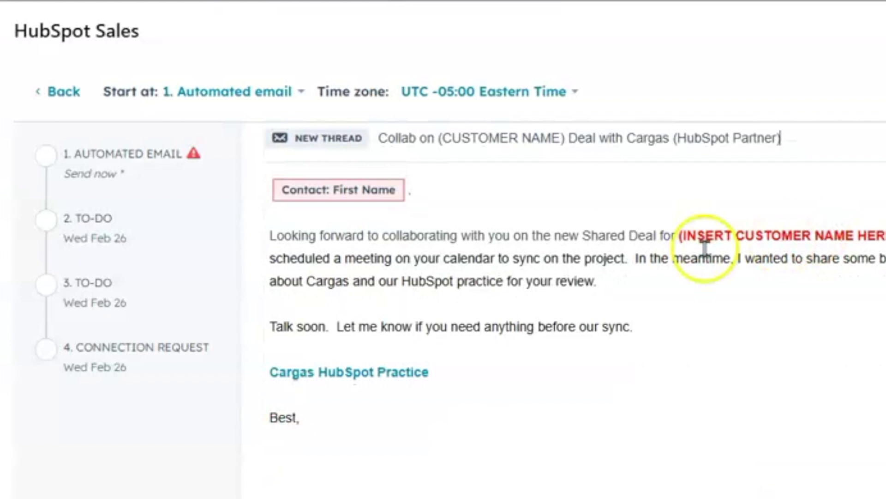
Step: Review the remaining sequence steps, then close the preview without starting the sequence
scroll(541, 263, "down", 8)
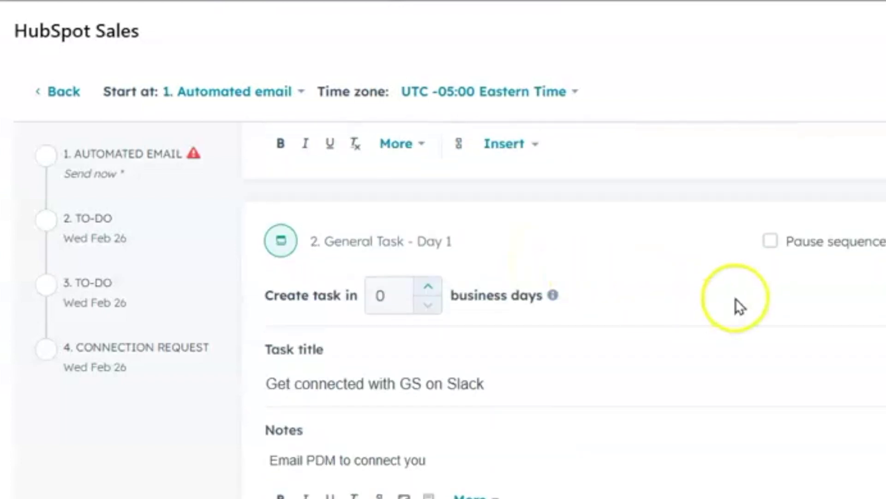
scroll(735, 298, "down", 4)
scroll(735, 299, "down", 6)
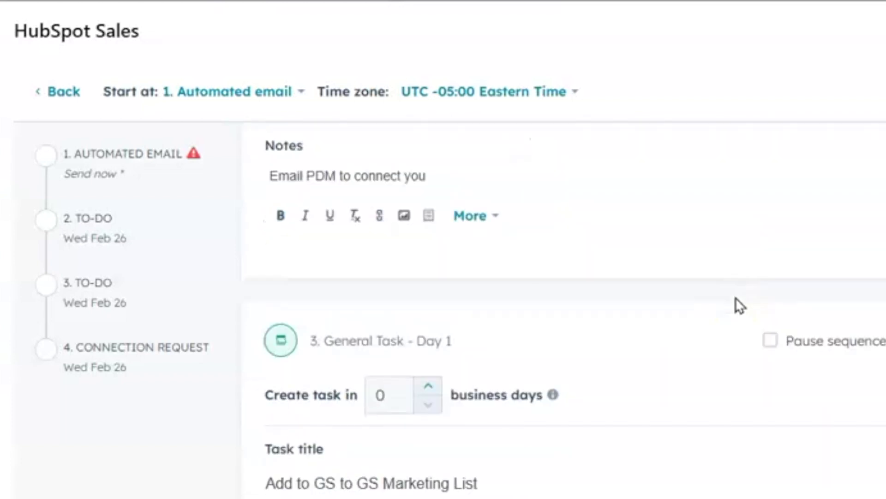
scroll(738, 305, "down", 6)
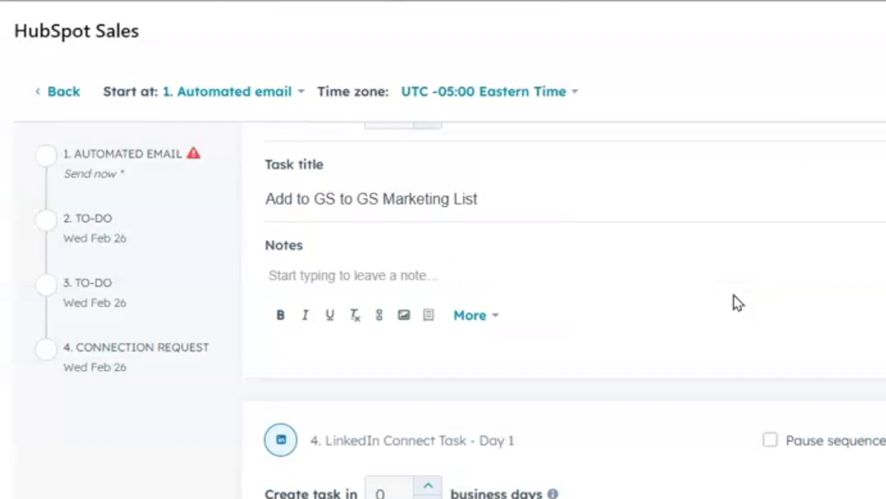
left_click(272, 238)
scroll(551, 240, "down", 5)
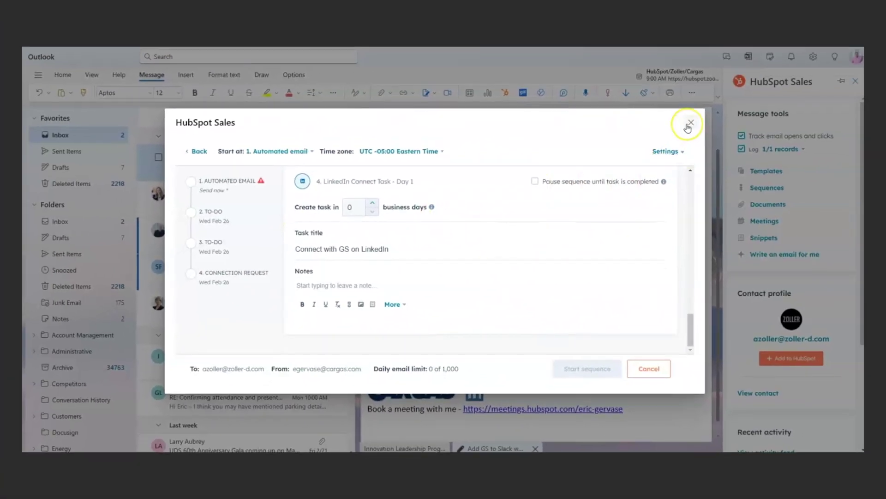
left_click(689, 126)
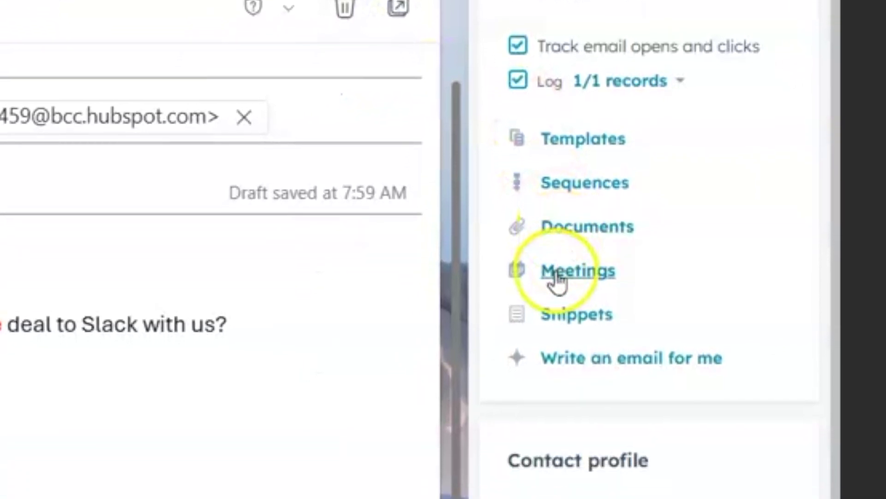
left_click(557, 264)
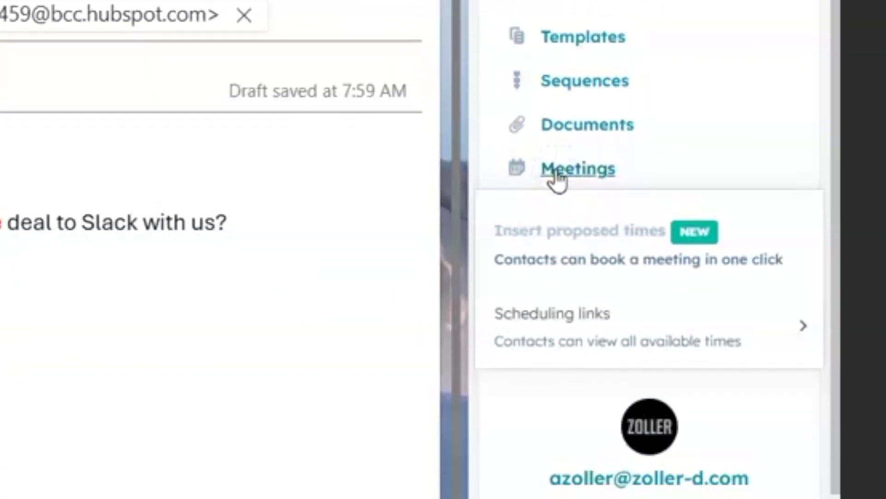
left_click(556, 277)
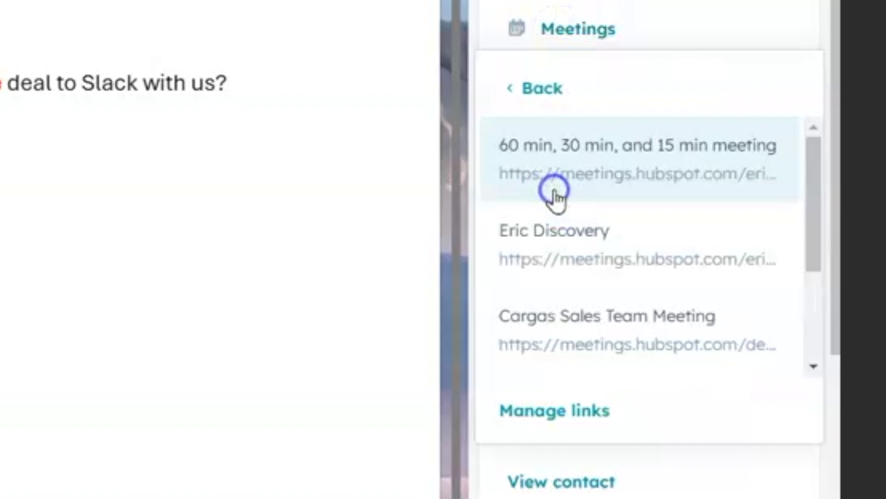
left_click(669, 240)
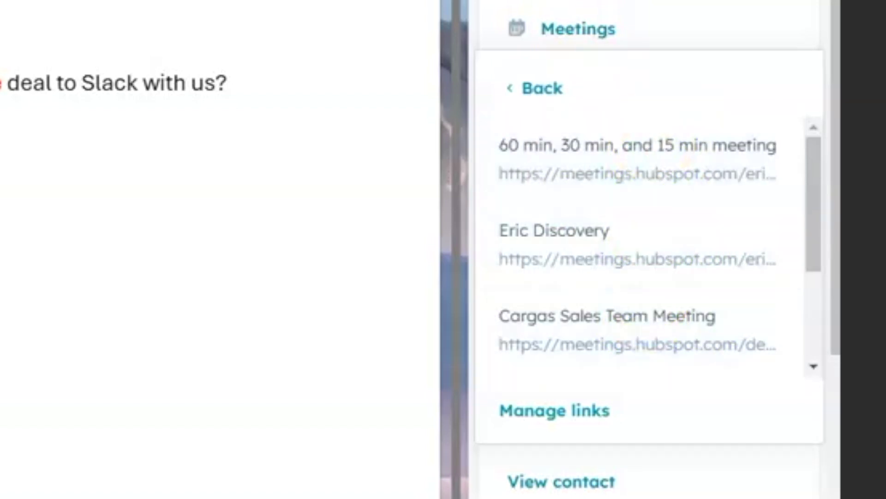
left_click(734, 12)
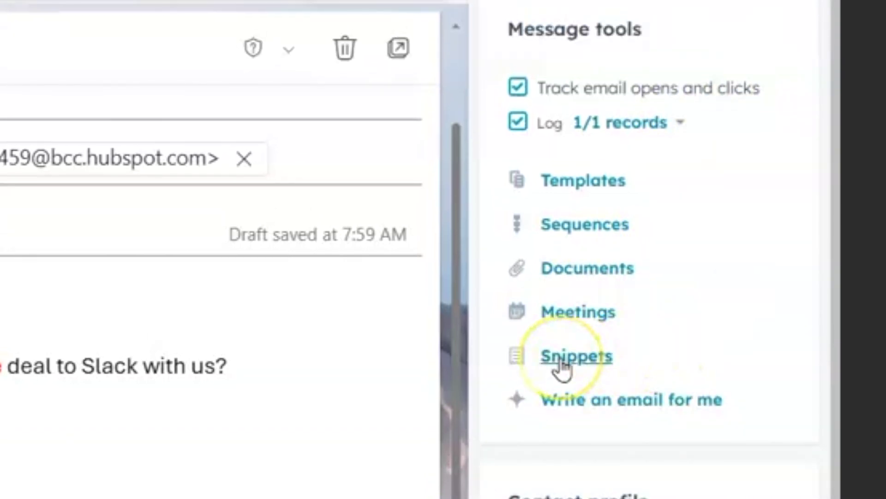
left_click(567, 358)
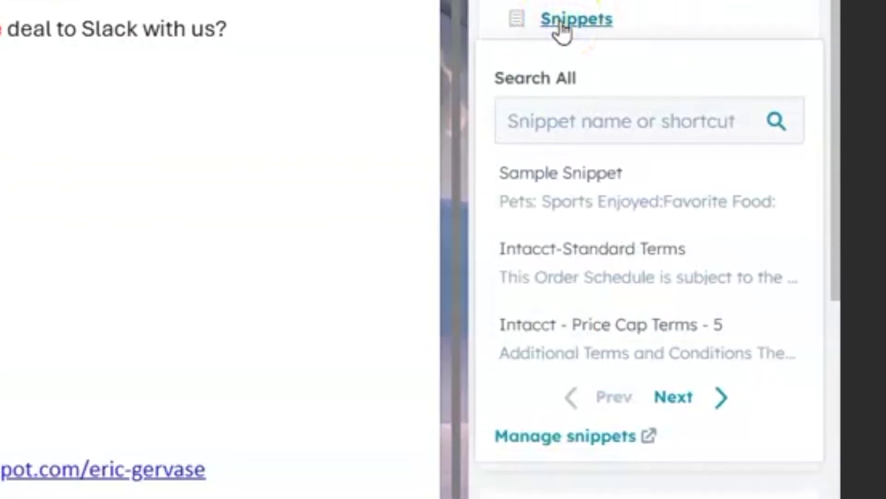
scroll(686, 206, "down", 5)
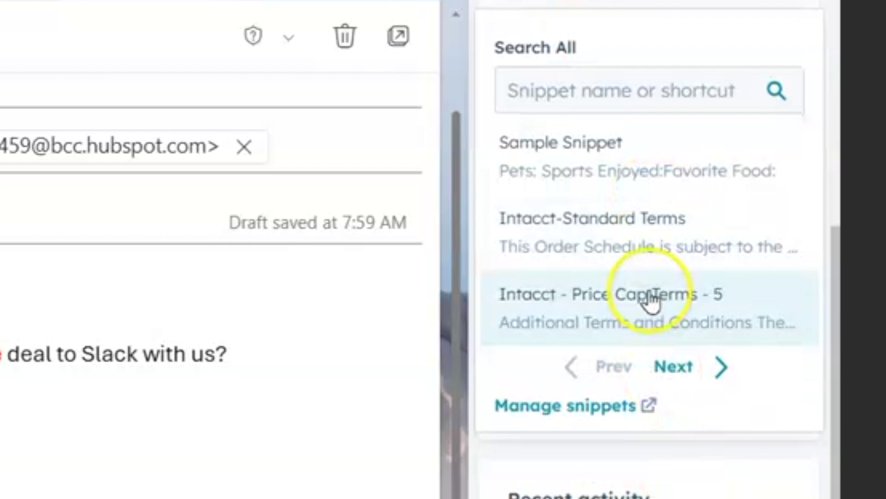
scroll(649, 227, "up", 3)
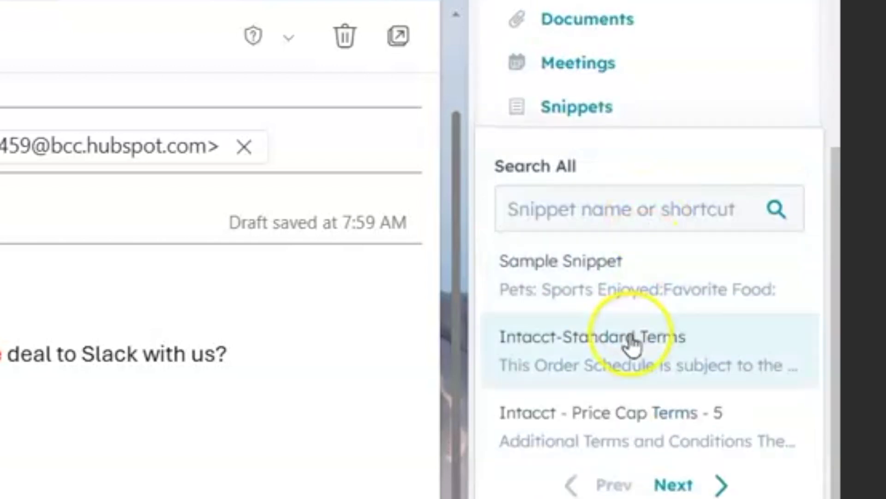
left_click(733, 73)
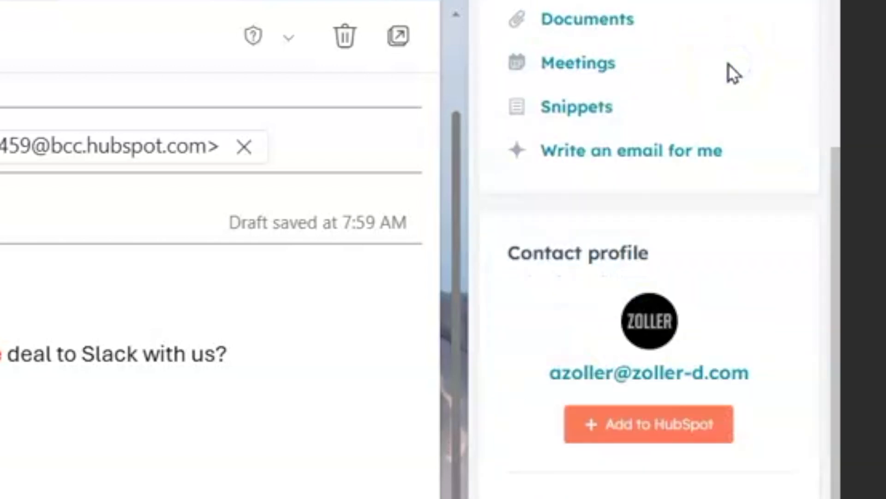
scroll(729, 66, "up", 5)
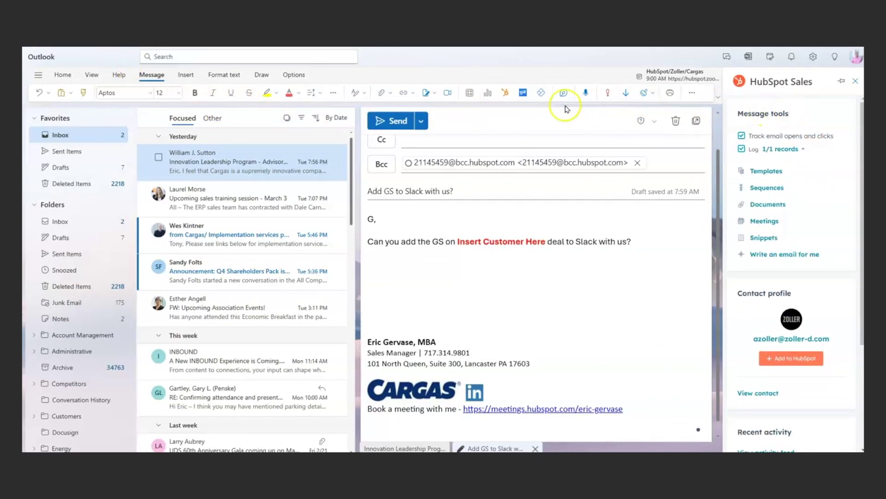
scroll(534, 218, "up", 2)
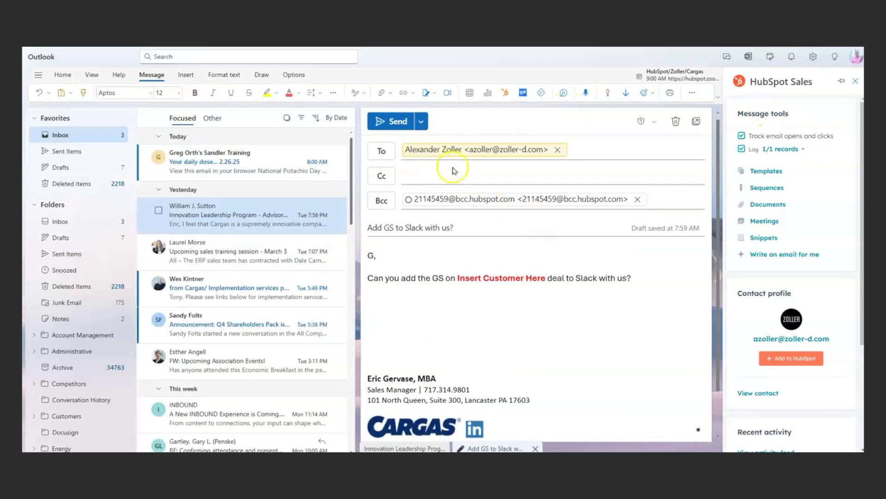